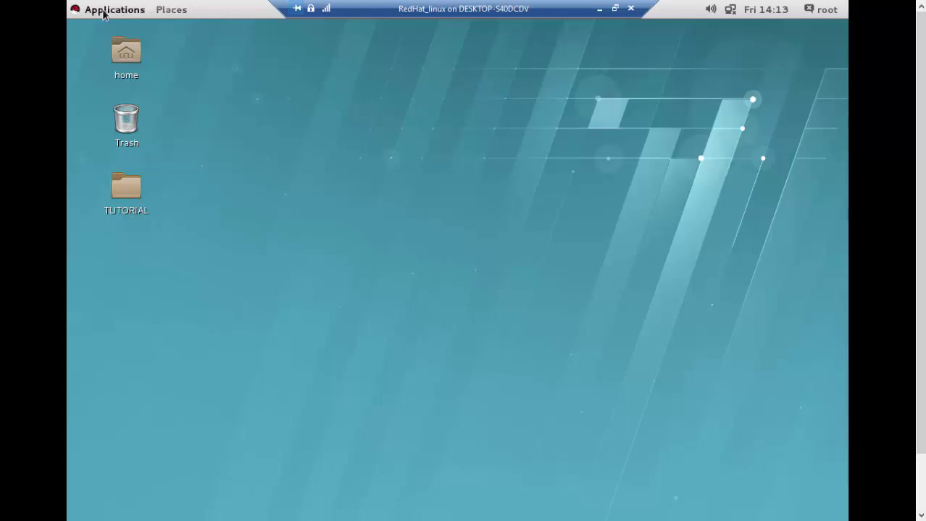
Browse the Applications menu and its categories, then close it
{"action": "left_click", "coordinate": [124, 16]}
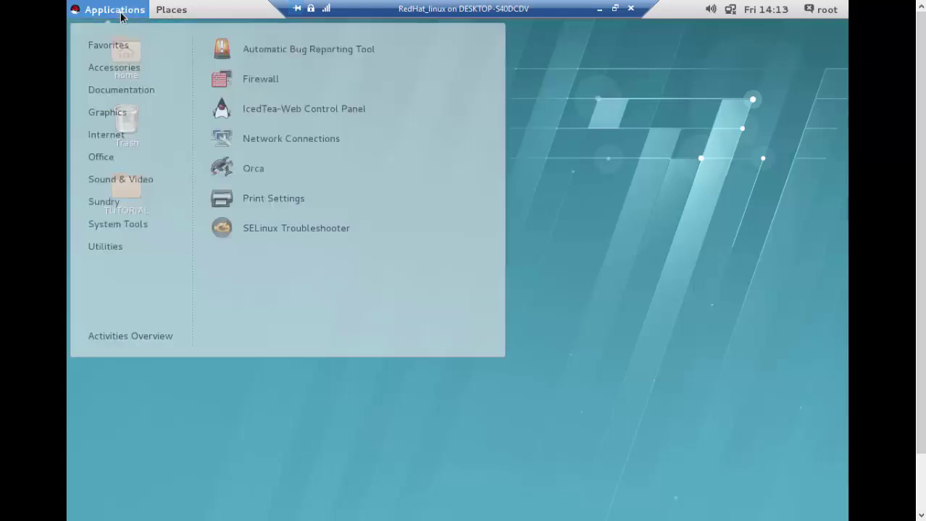
{"action": "mouse_move", "coordinate": [119, 45]}
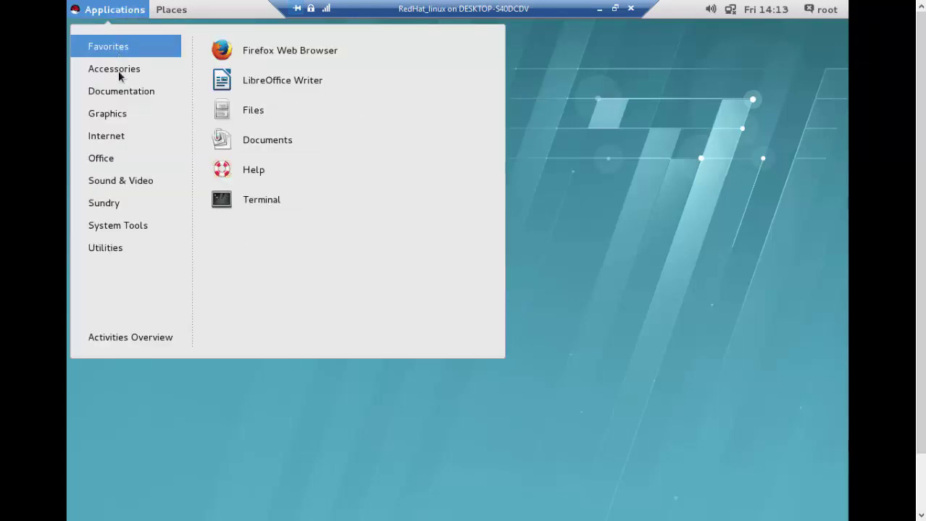
{"action": "mouse_move", "coordinate": [119, 75]}
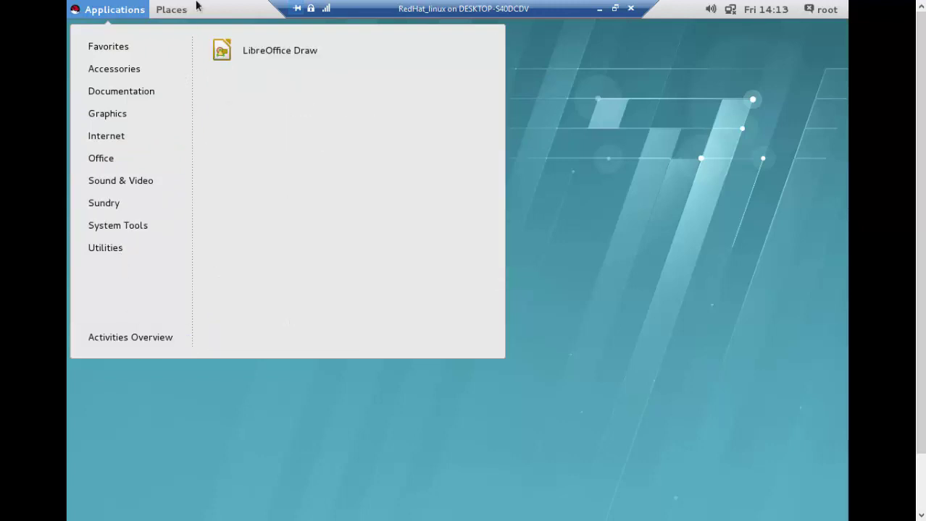
{"action": "mouse_move", "coordinate": [192, 8]}
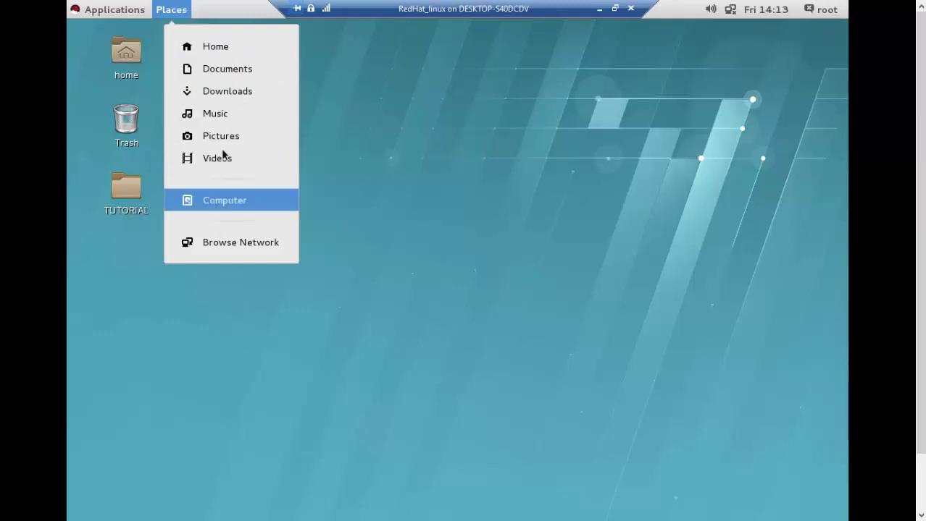
{"action": "mouse_move", "coordinate": [92, 12]}
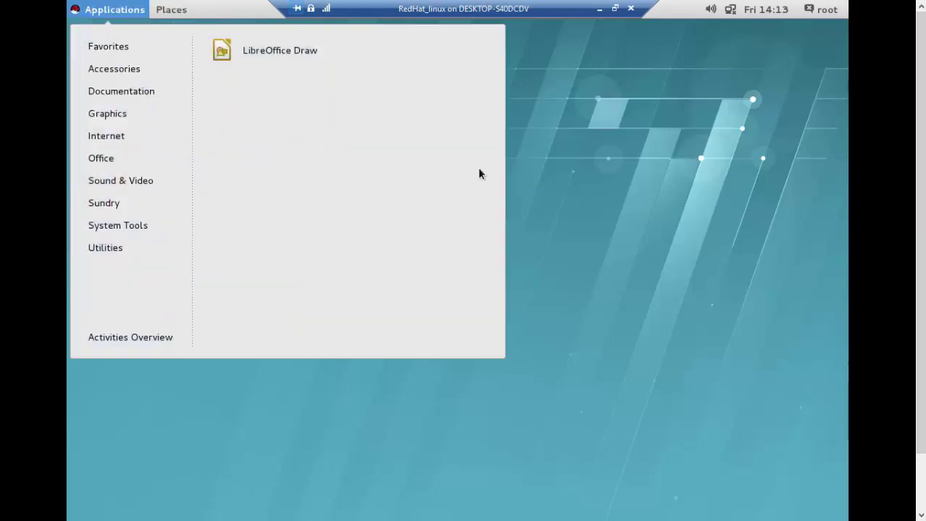
{"action": "left_click", "coordinate": [565, 150]}
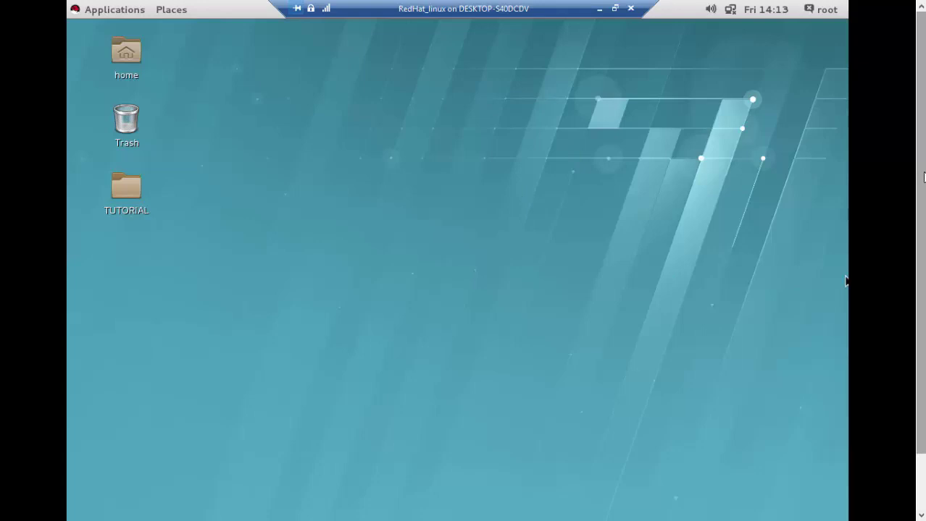
{"action": "scroll", "coordinate": [846, 217], "scroll_direction": "down", "scroll_amount": 2}
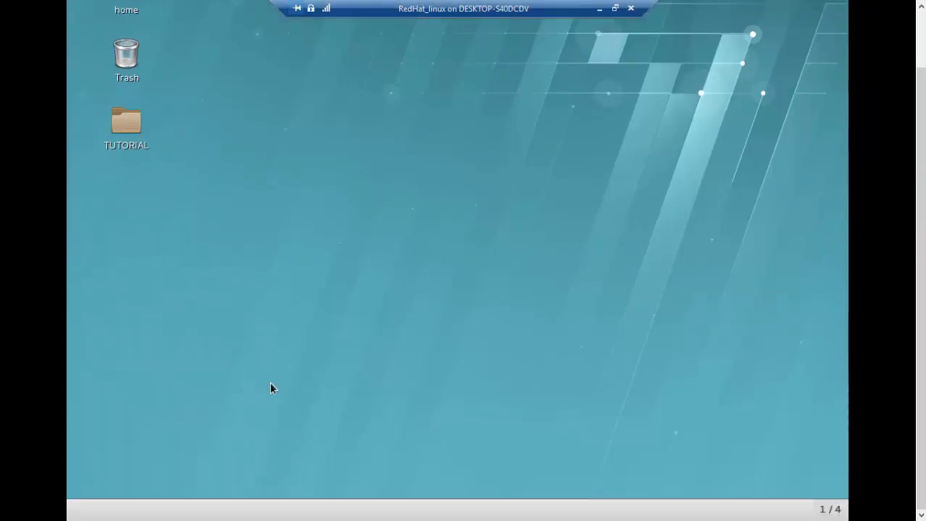
Open two terminals in the Desktop folder from the desktop context menu, minimizing each
{"action": "right_click", "coordinate": [232, 140]}
{"action": "left_click", "coordinate": [310, 174]}
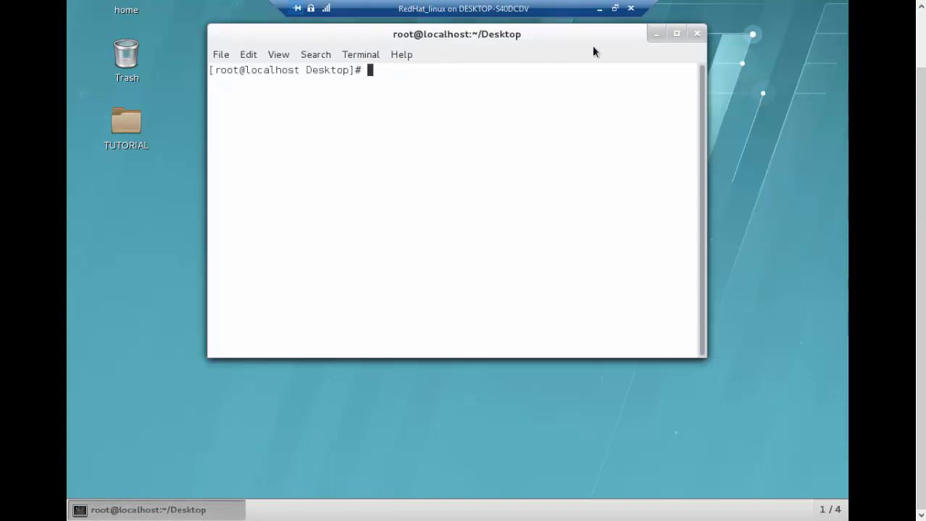
{"action": "left_click", "coordinate": [656, 34]}
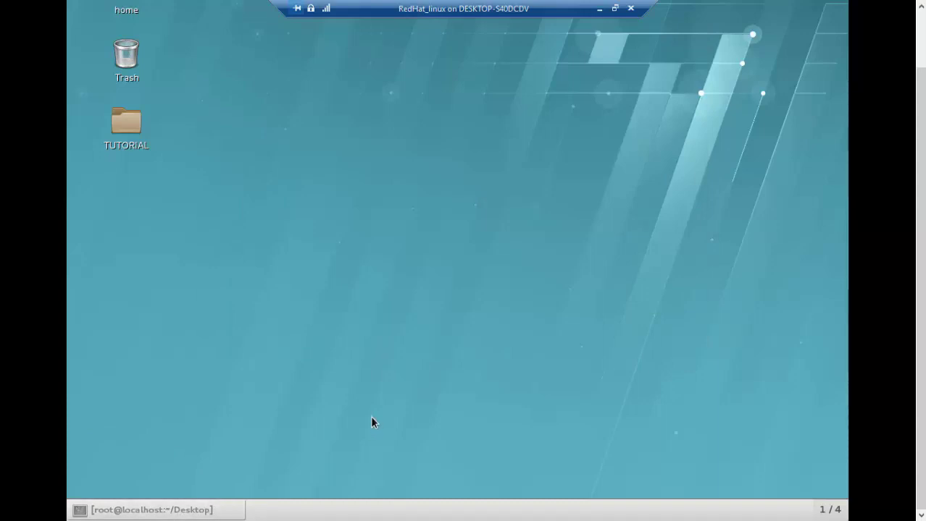
{"action": "right_click", "coordinate": [275, 95]}
{"action": "left_click", "coordinate": [330, 129]}
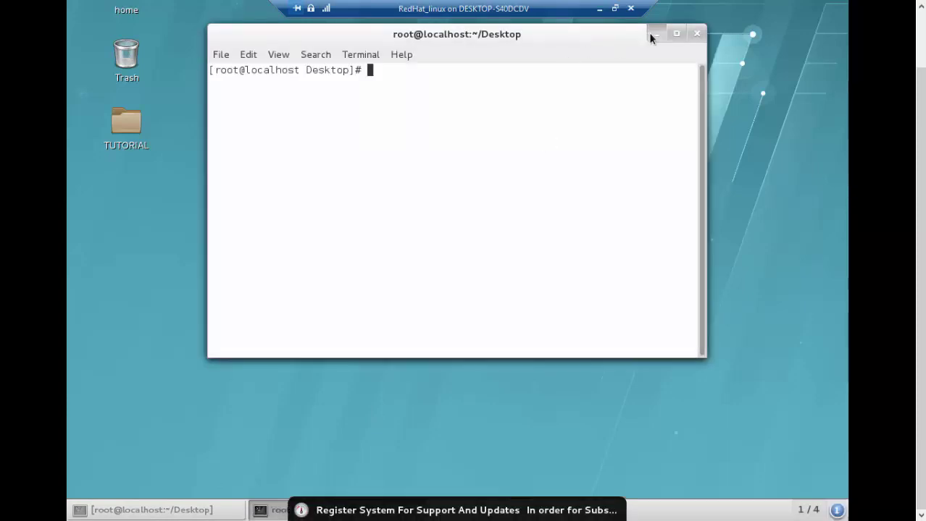
{"action": "left_click", "coordinate": [650, 33]}
Restore a terminal with Alt+Tab, minimize it again, and show the 1/4 workspace list
{"action": "key", "text": "alt+Tab"}
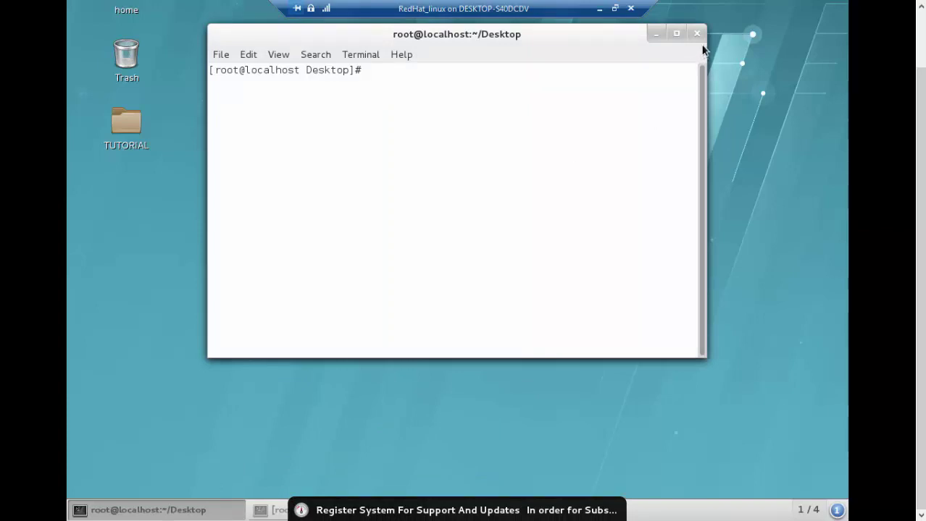
{"action": "left_click", "coordinate": [655, 33]}
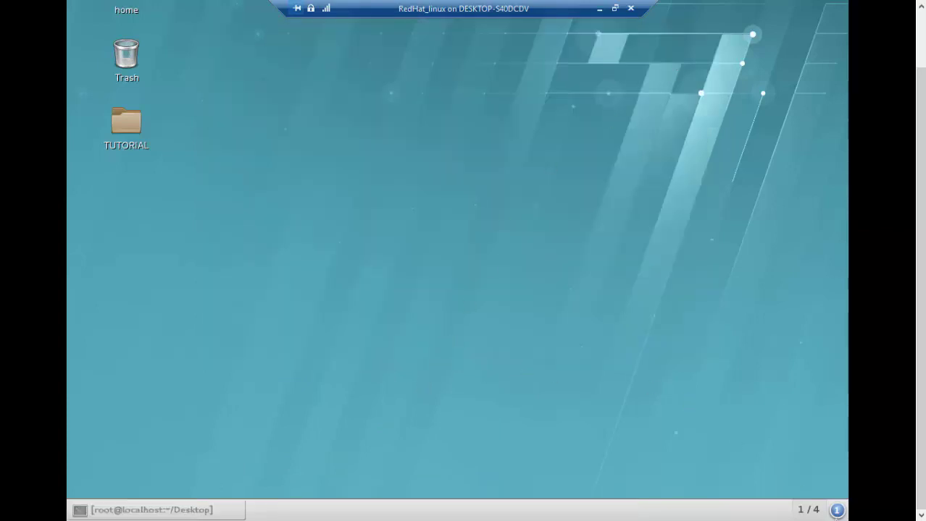
{"action": "left_click", "coordinate": [810, 512]}
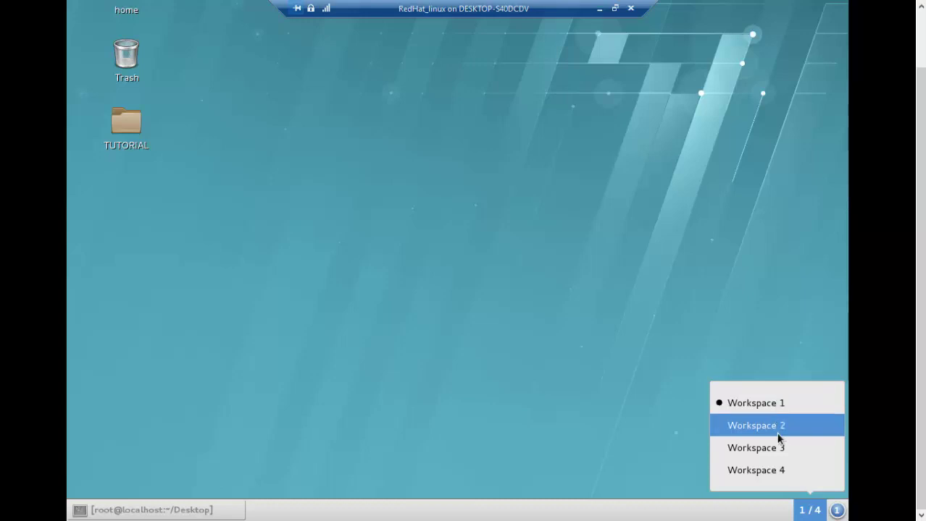
Close the workspace list, then show the message tray with Super+M and hide it
{"action": "left_click", "coordinate": [835, 513]}
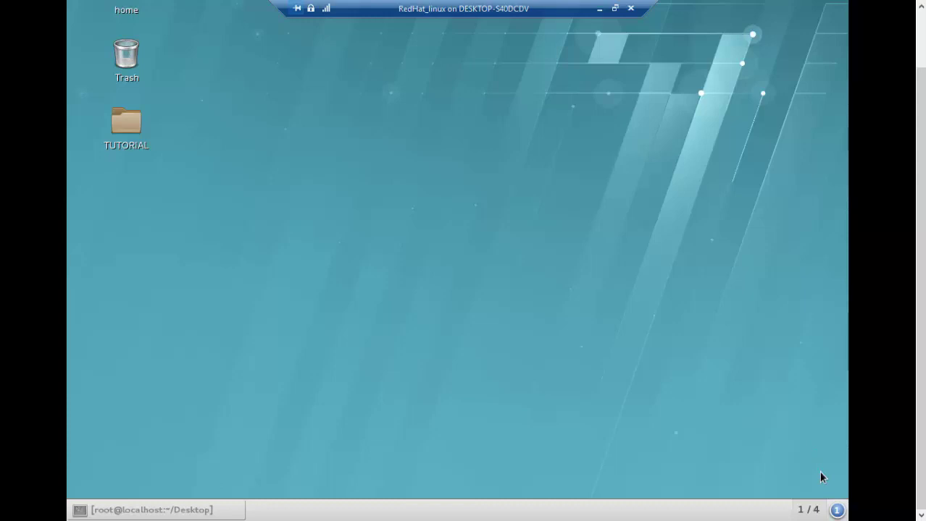
{"action": "key", "text": "super+m"}
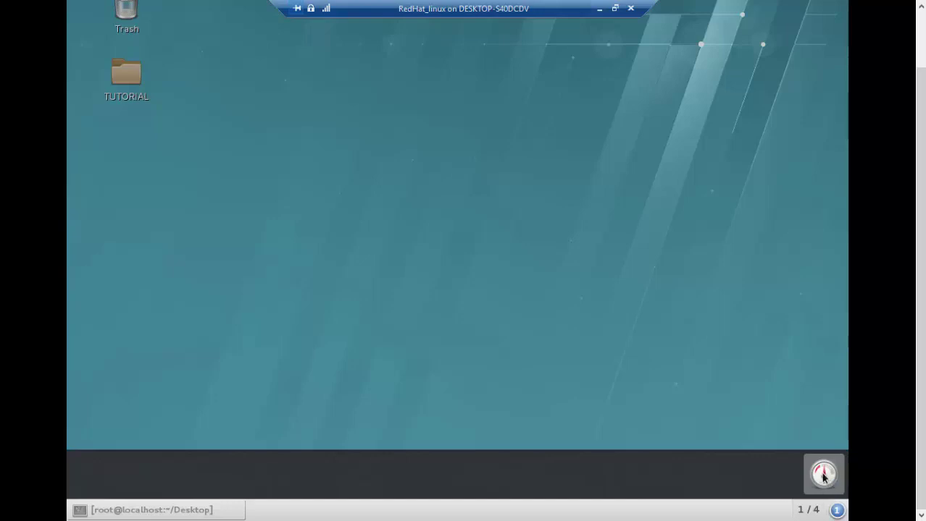
{"action": "left_click", "coordinate": [823, 474]}
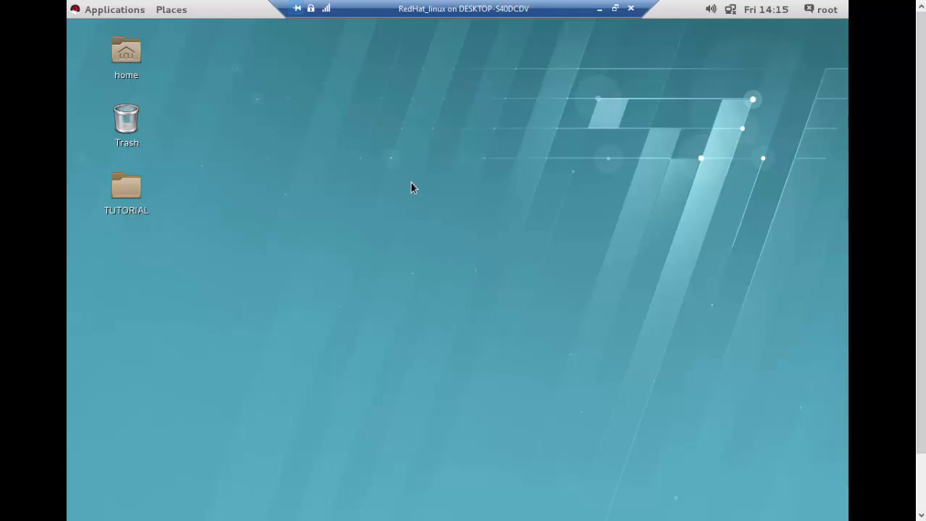
{"action": "left_click", "coordinate": [115, 9]}
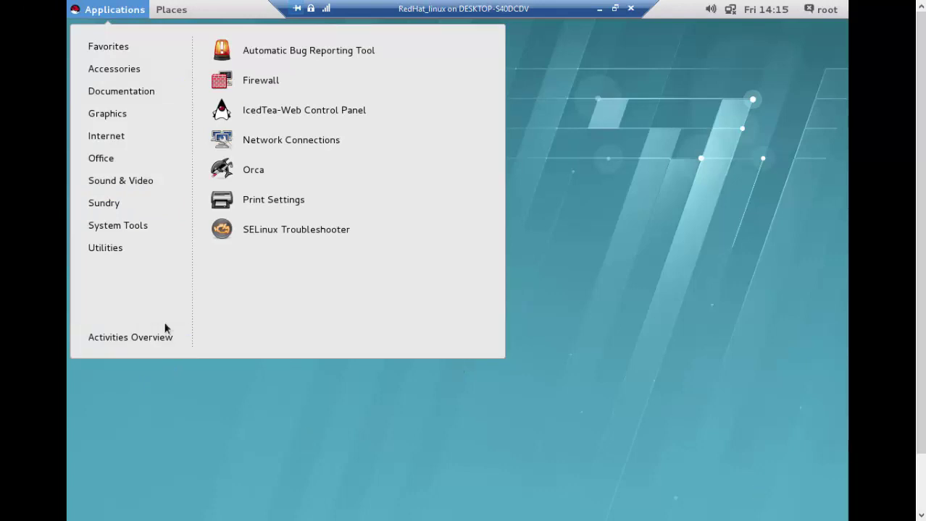
{"action": "left_click", "coordinate": [821, 234]}
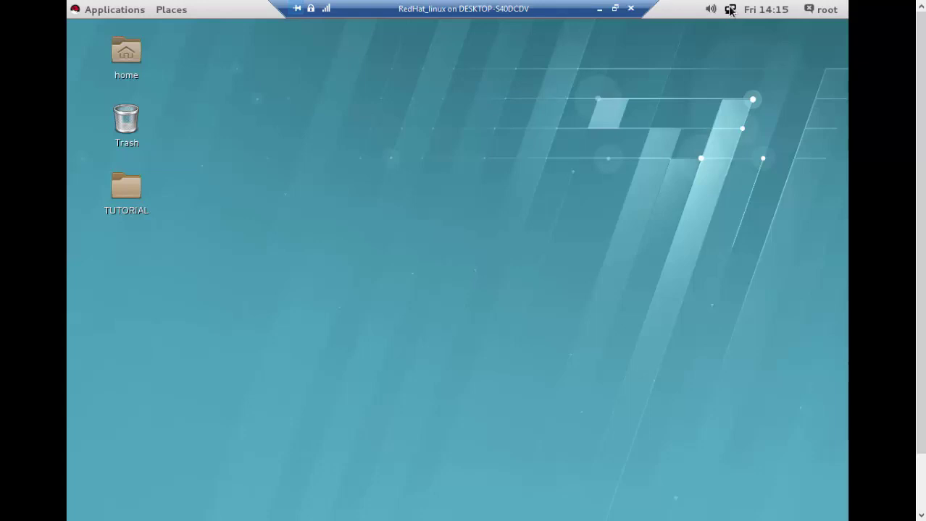
{"action": "left_click", "coordinate": [827, 9]}
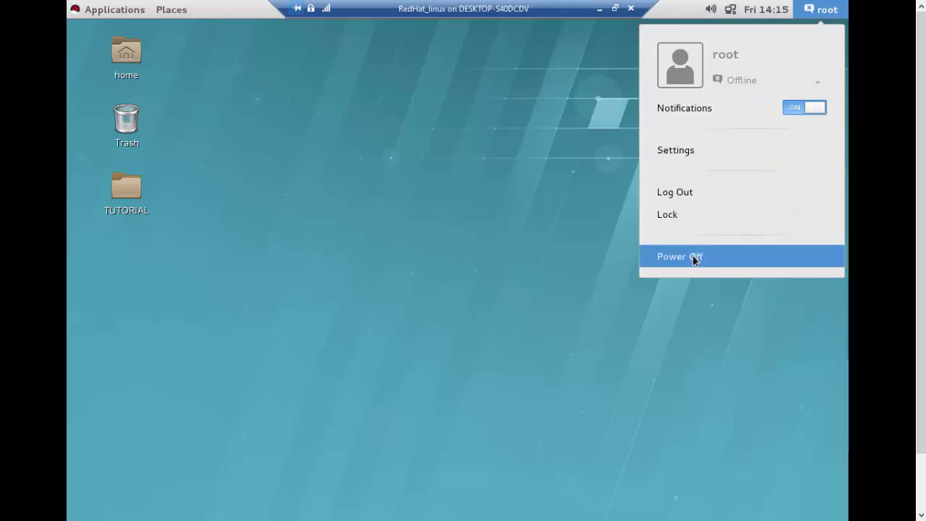
{"action": "mouse_move", "coordinate": [772, 10]}
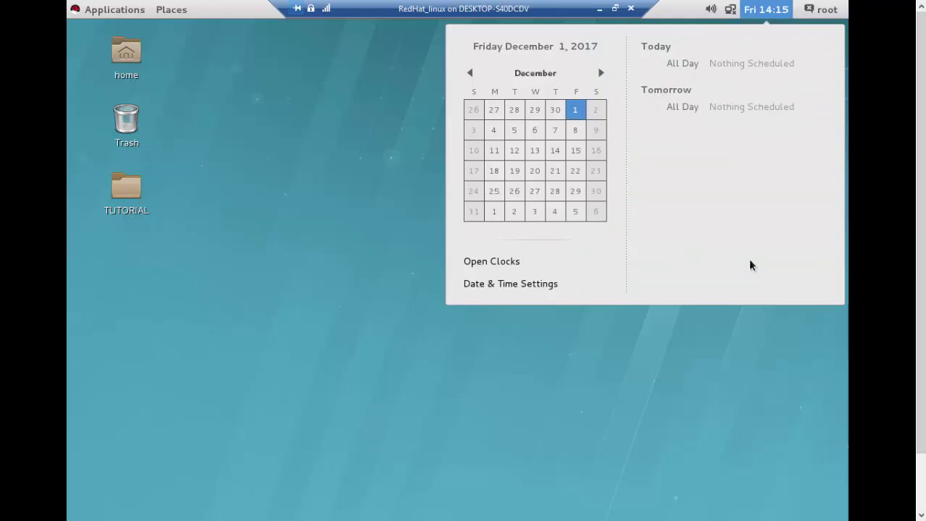
{"action": "mouse_move", "coordinate": [821, 9]}
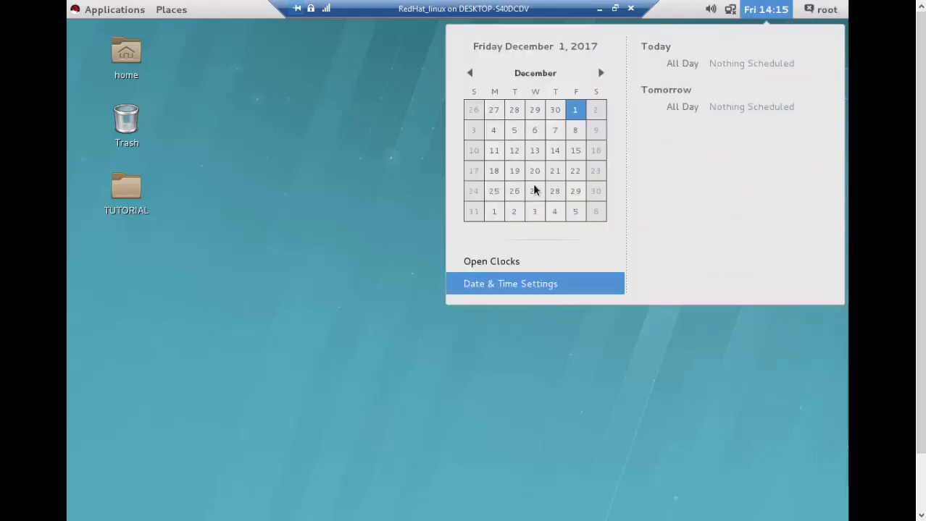
{"action": "left_click", "coordinate": [370, 161]}
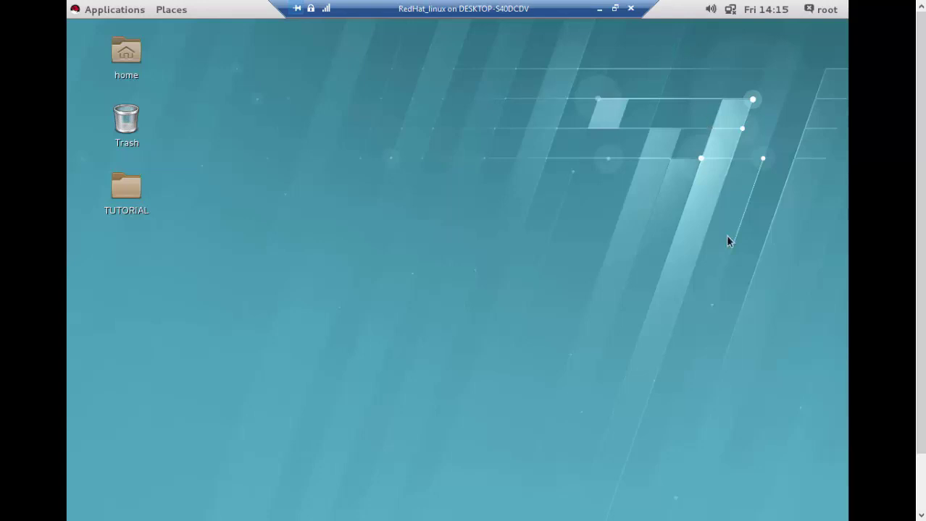
Enter the Activities overview from the Applications menu, then return through Applications to the desktop
{"action": "left_click", "coordinate": [126, 15]}
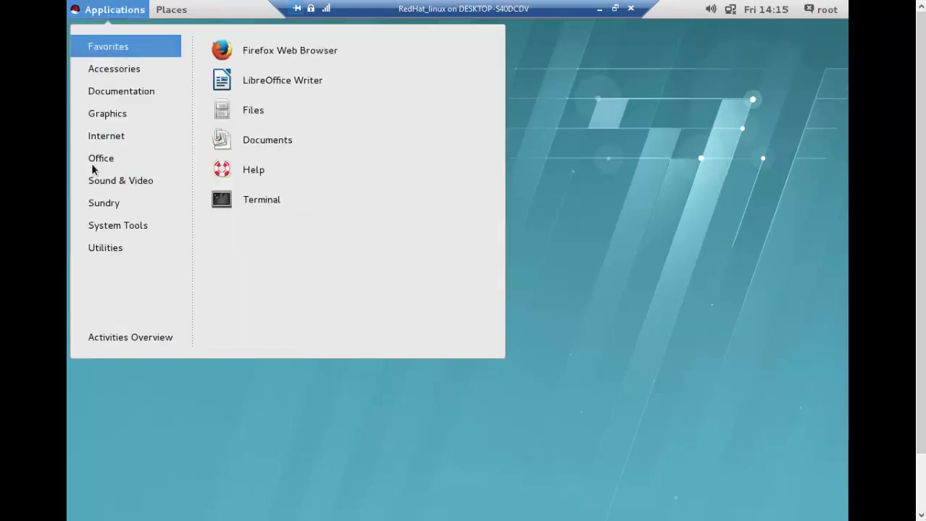
{"action": "left_click", "coordinate": [113, 337]}
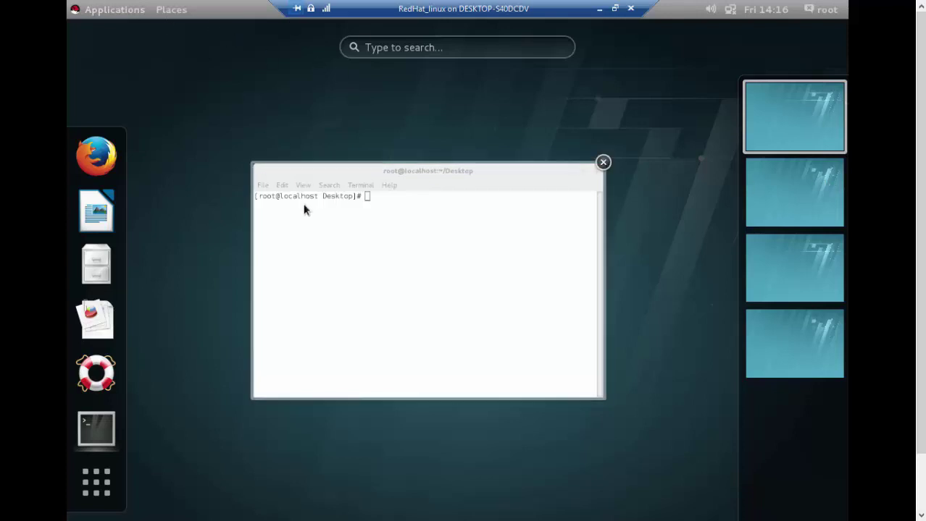
{"action": "left_click", "coordinate": [105, 11]}
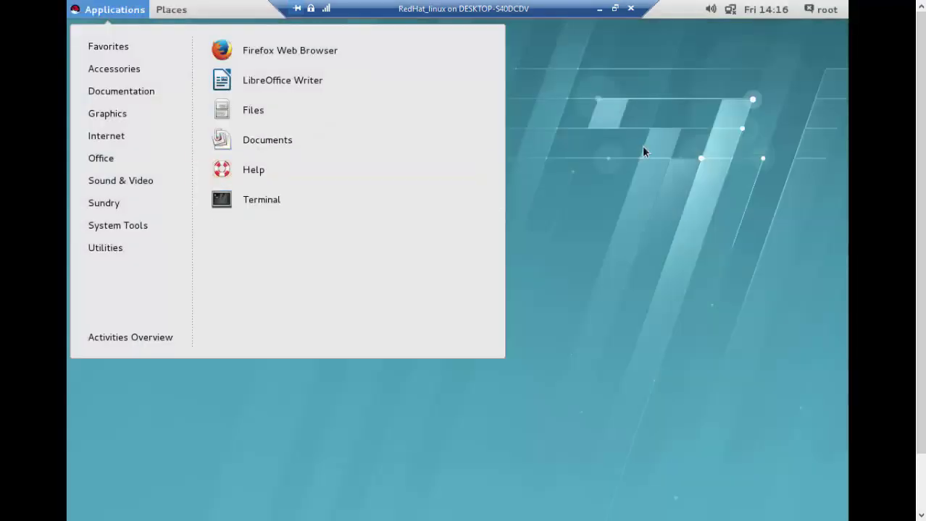
{"action": "left_click", "coordinate": [641, 142]}
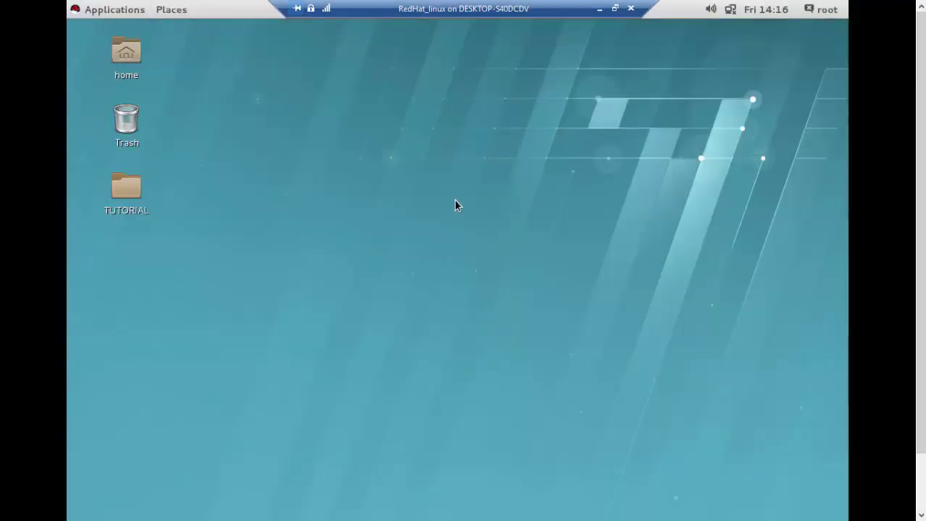
{"action": "key", "text": "super+l"}
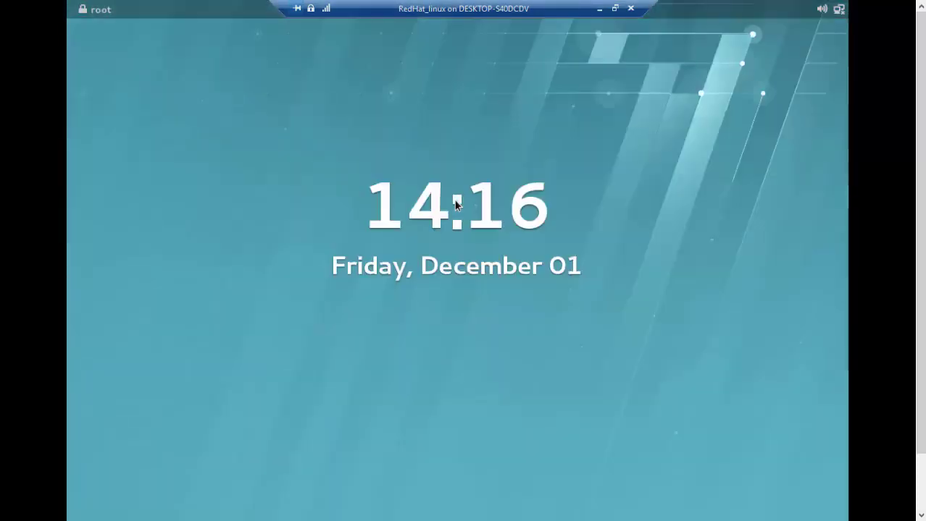
{"action": "left_click", "coordinate": [591, 178]}
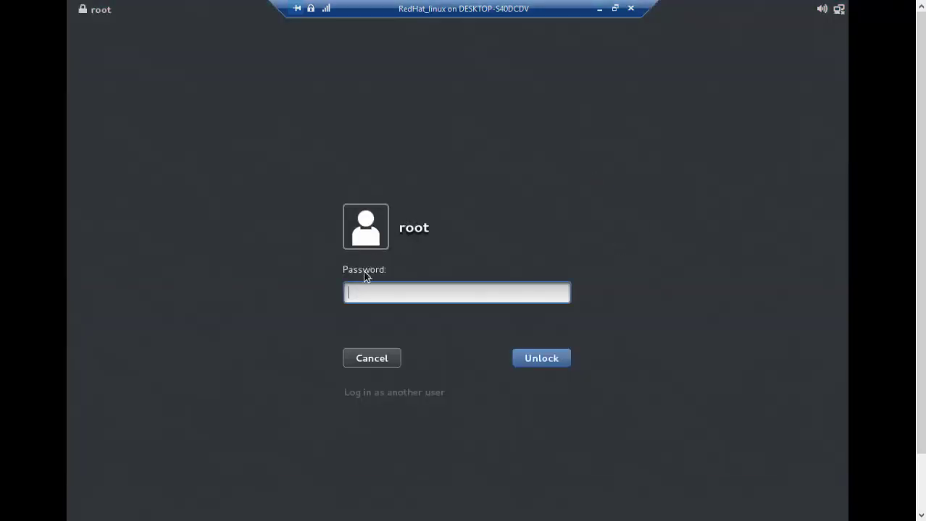
{"action": "type", "text": "r"}
{"action": "key", "text": "Return"}
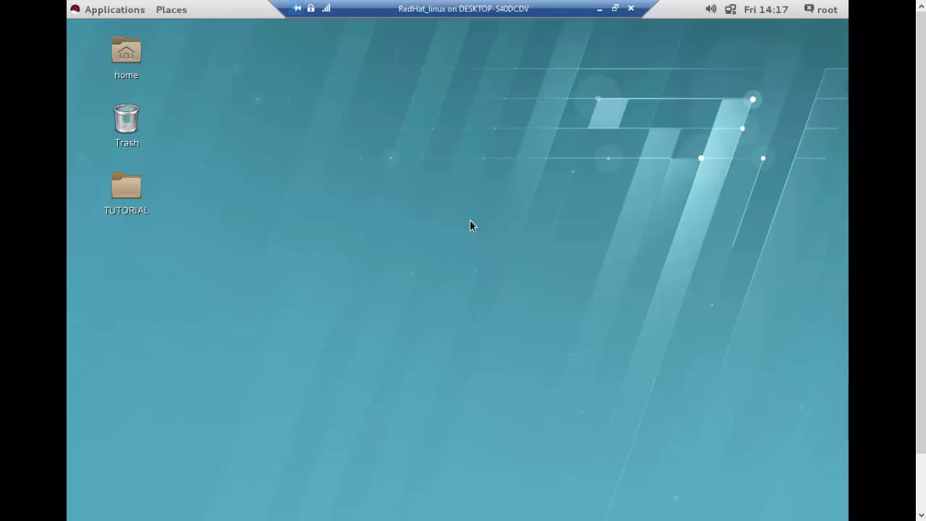
{"action": "right_click", "coordinate": [407, 91]}
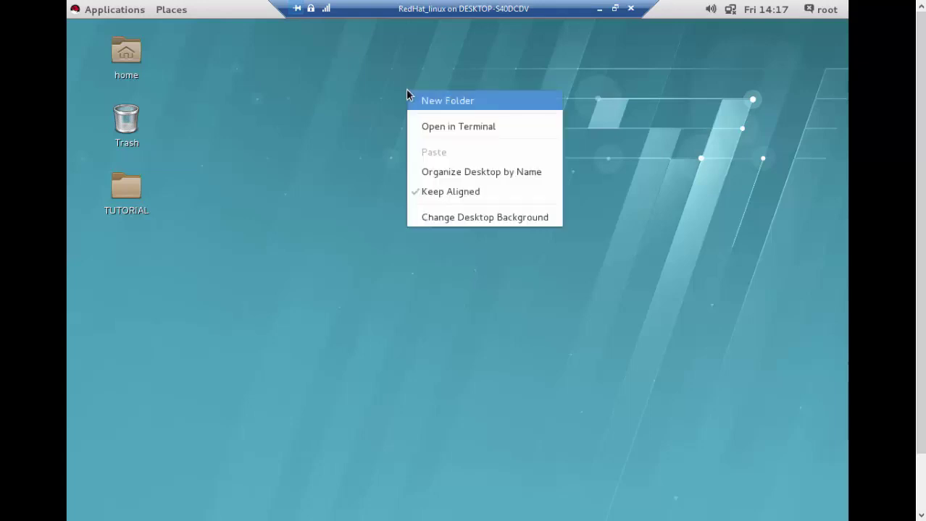
{"action": "left_click", "coordinate": [463, 127]}
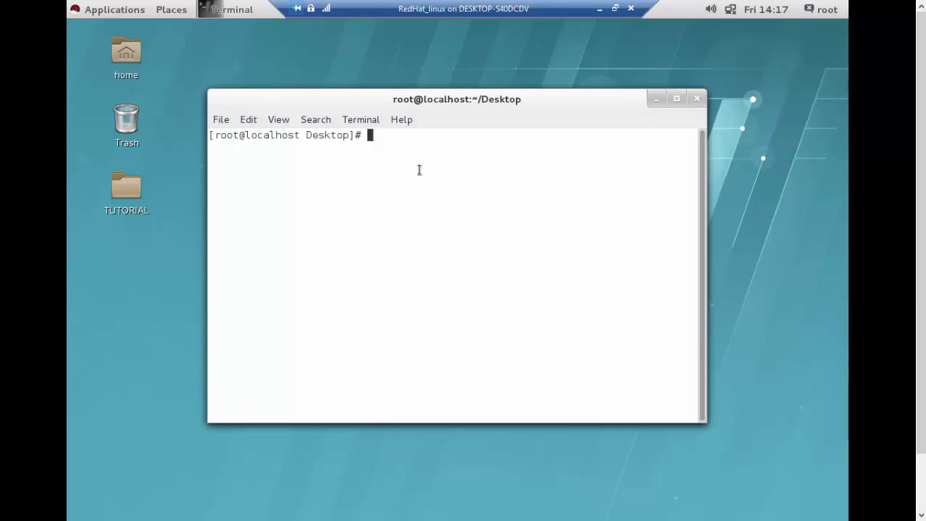
{"action": "left_click", "coordinate": [695, 98]}
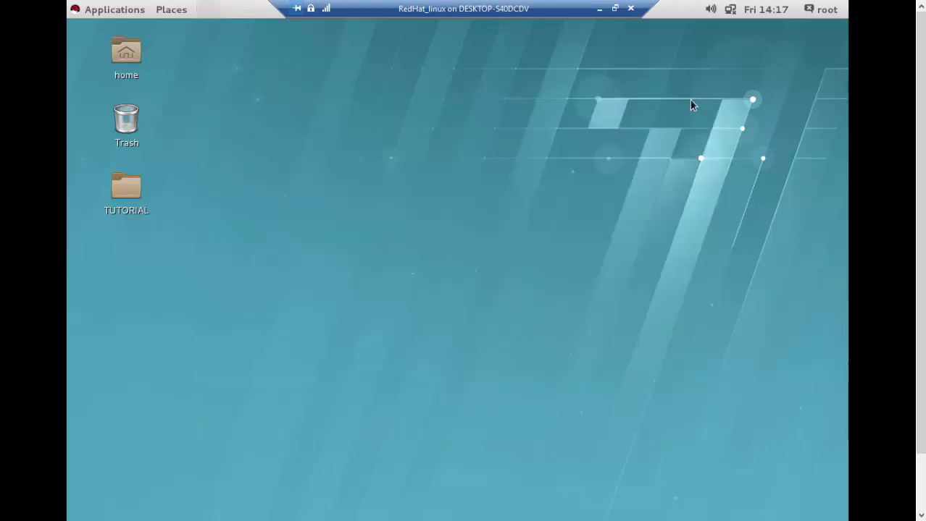
{"action": "left_click", "coordinate": [115, 10]}
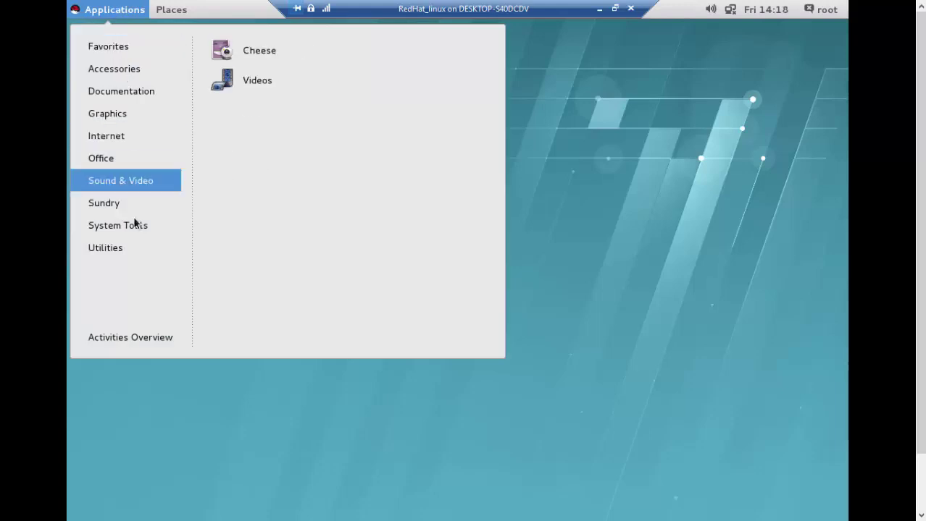
{"action": "mouse_move", "coordinate": [107, 249]}
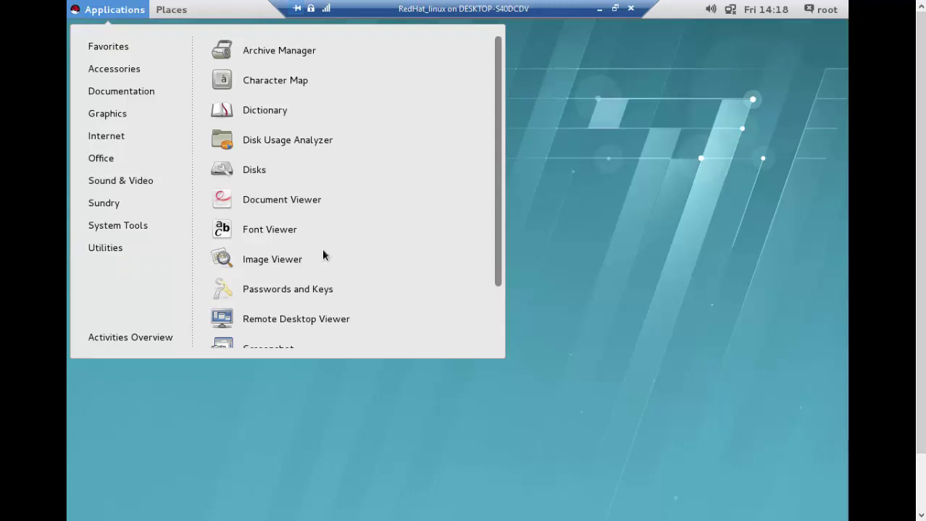
{"action": "scroll", "coordinate": [323, 255], "scroll_direction": "down", "scroll_amount": 2}
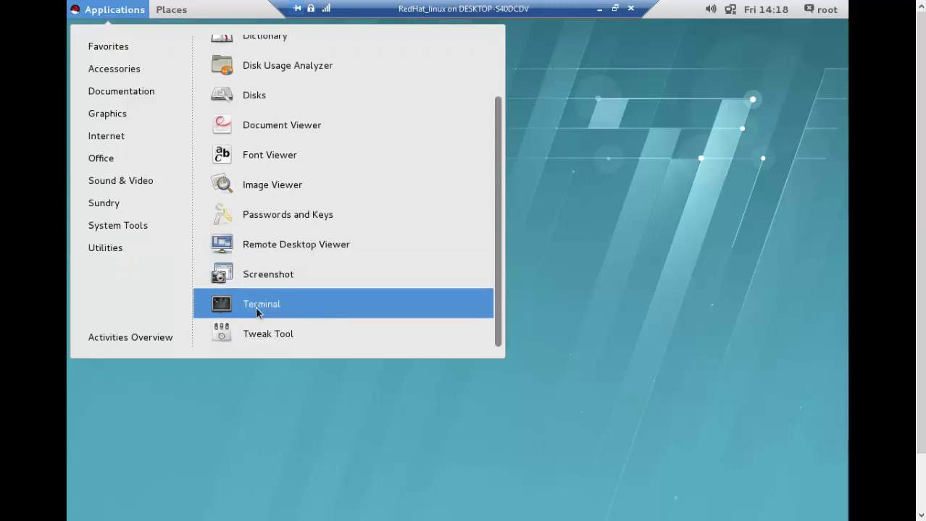
{"action": "left_click", "coordinate": [722, 285]}
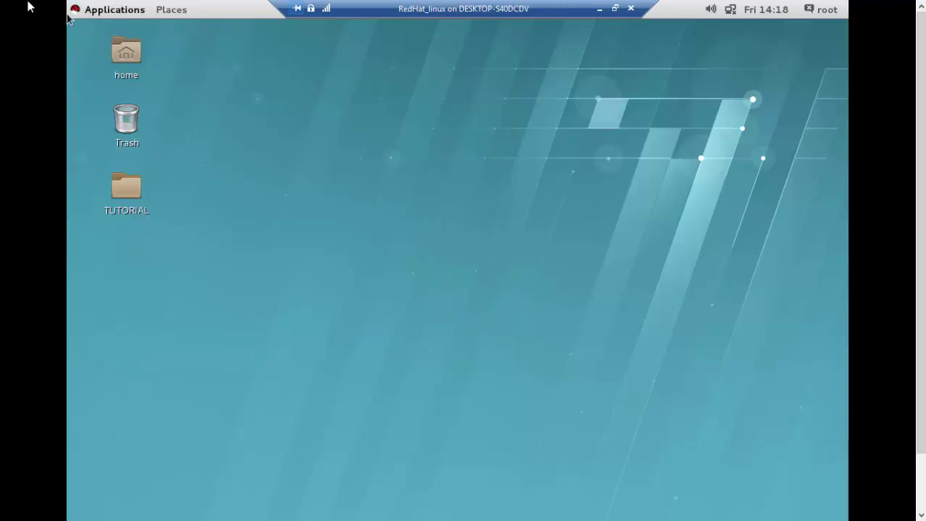
{"action": "left_click", "coordinate": [100, 8]}
{"action": "mouse_move", "coordinate": [163, 43]}
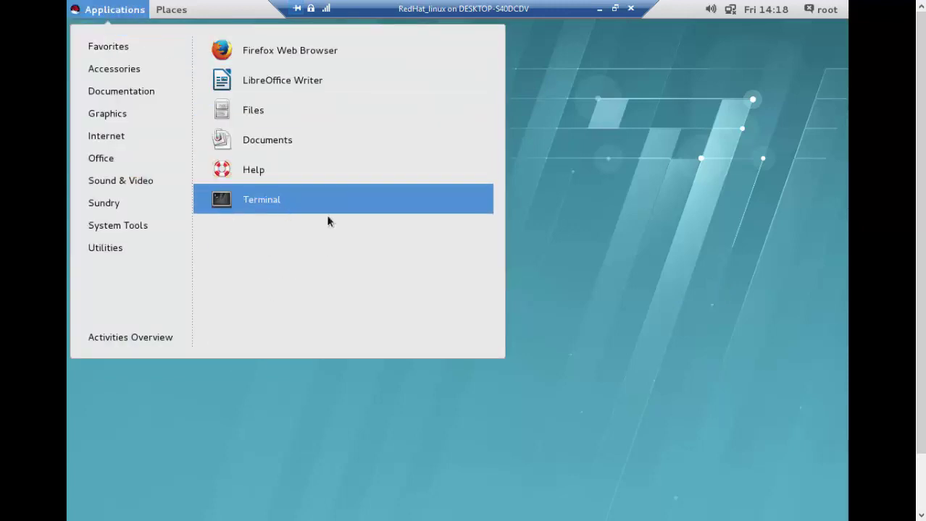
{"action": "left_click", "coordinate": [570, 250]}
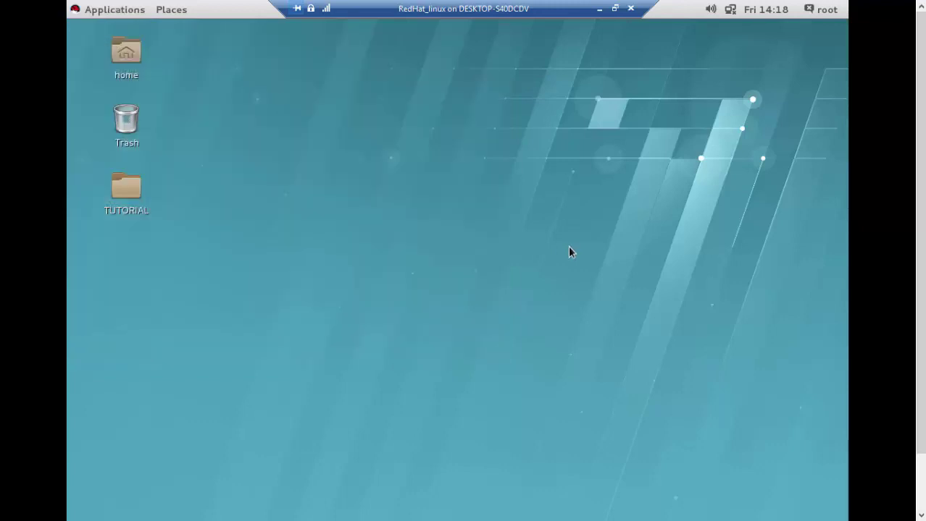
{"action": "key", "text": "alt+F2"}
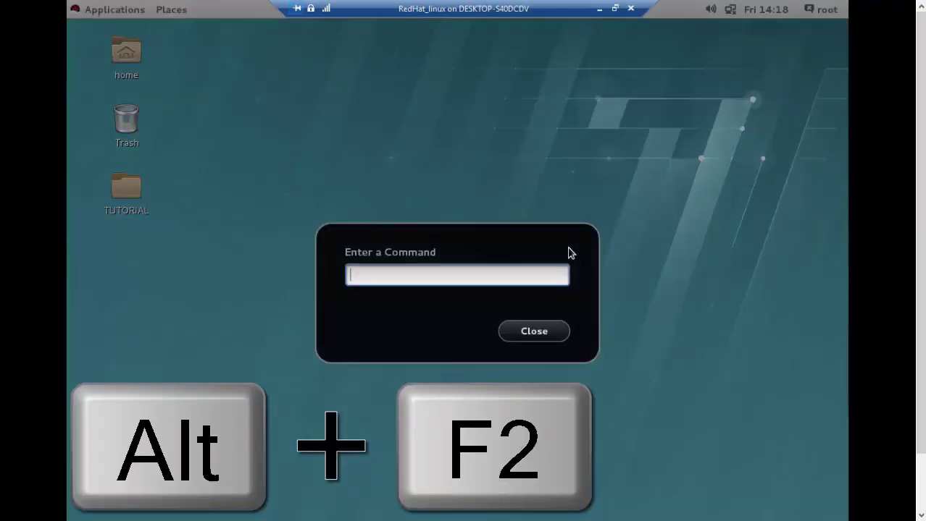
{"action": "type", "text": "gnome-terminal"}
{"action": "key", "text": "Return"}
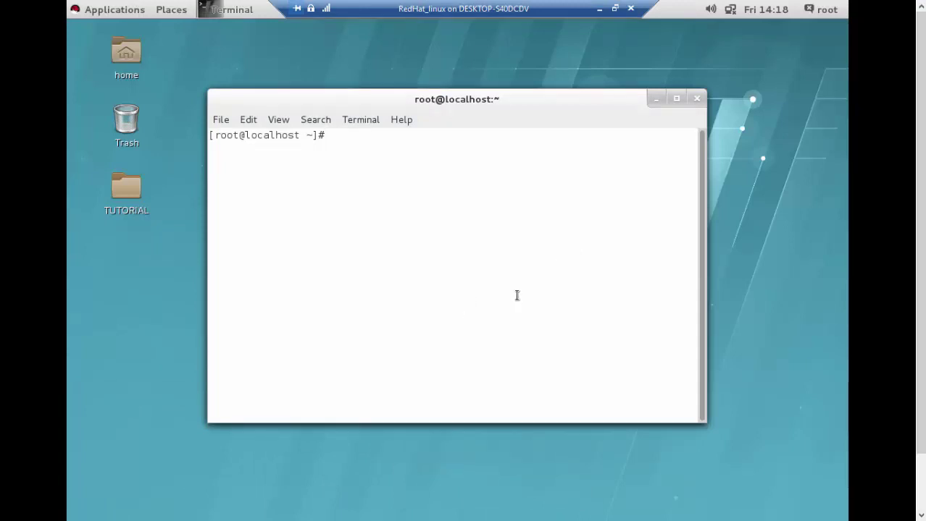
{"action": "left_click", "coordinate": [698, 99]}
{"action": "left_click", "coordinate": [826, 9]}
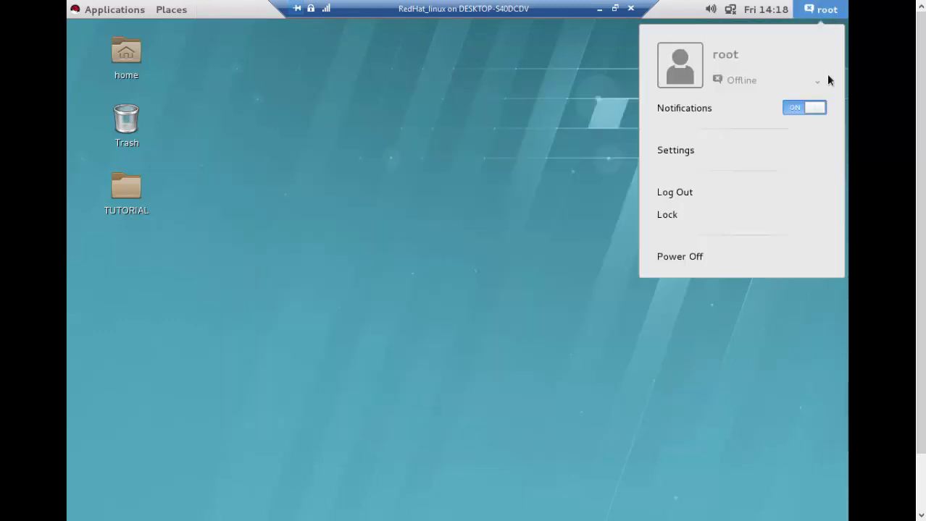
{"action": "left_click", "coordinate": [405, 123]}
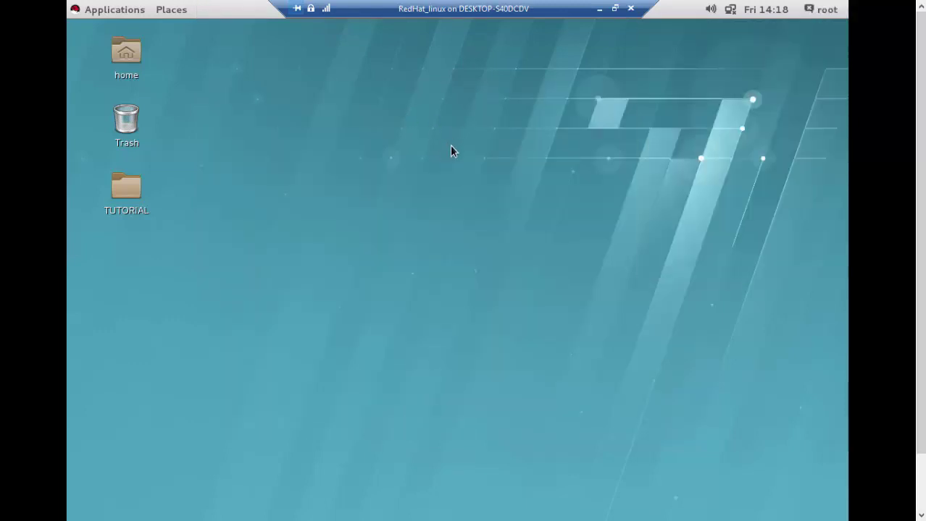
{"action": "right_click", "coordinate": [451, 150]}
{"action": "left_click", "coordinate": [483, 181]}
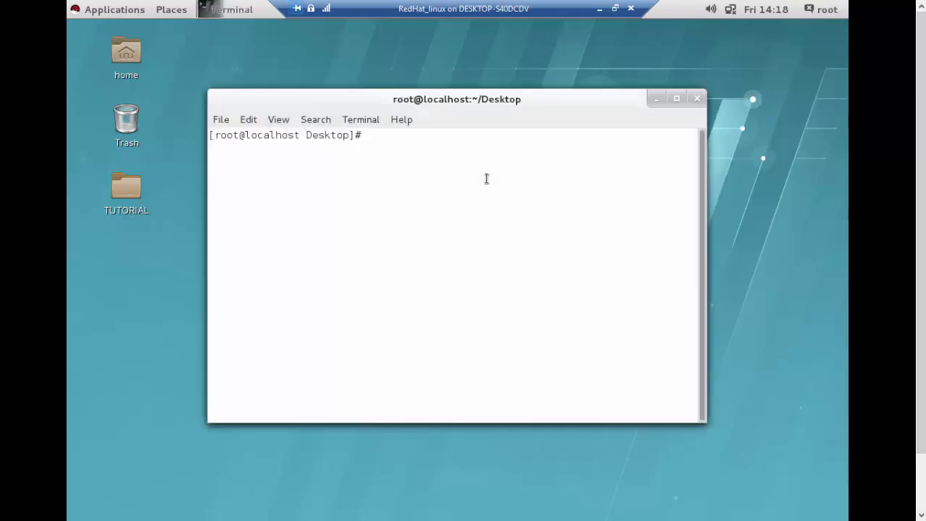
{"action": "left_click", "coordinate": [696, 100]}
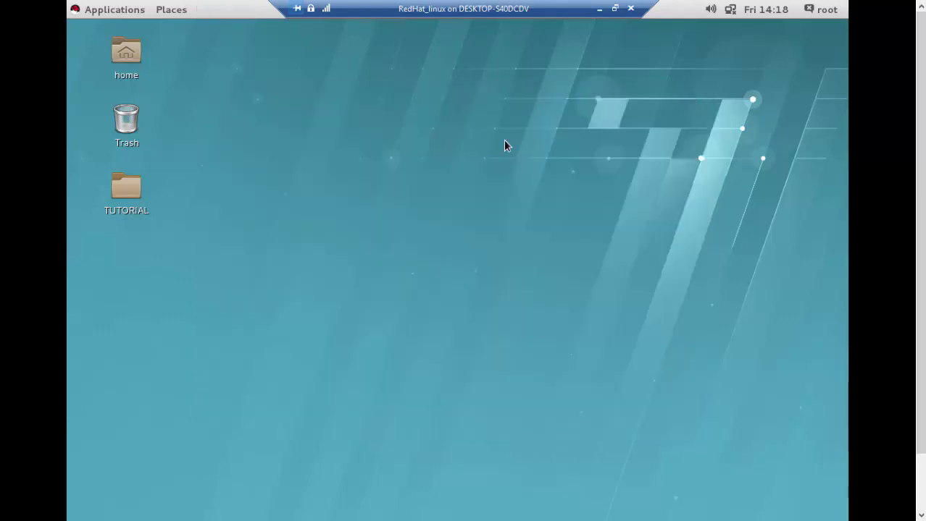
Cancel the Power Off prompt and show the desktop's context menu
{"action": "key", "text": "XF86PowerOff"}
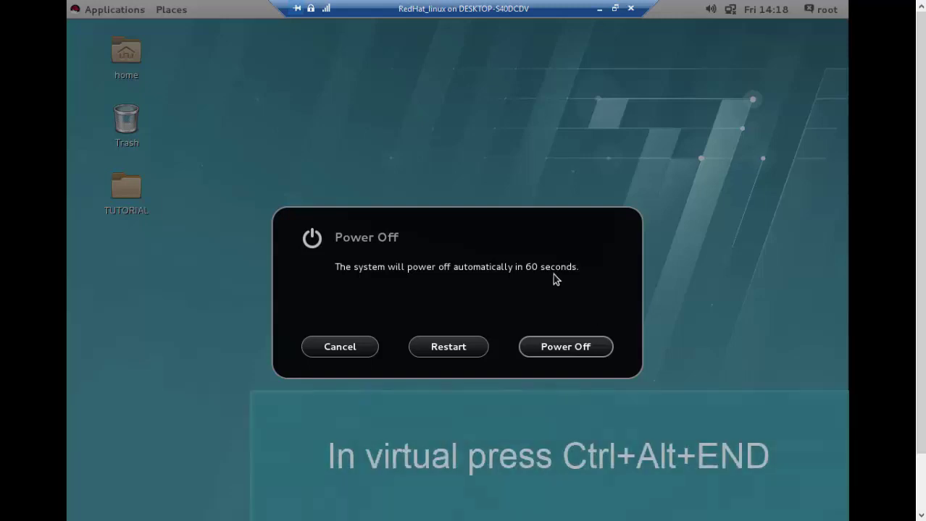
{"action": "left_click", "coordinate": [342, 349]}
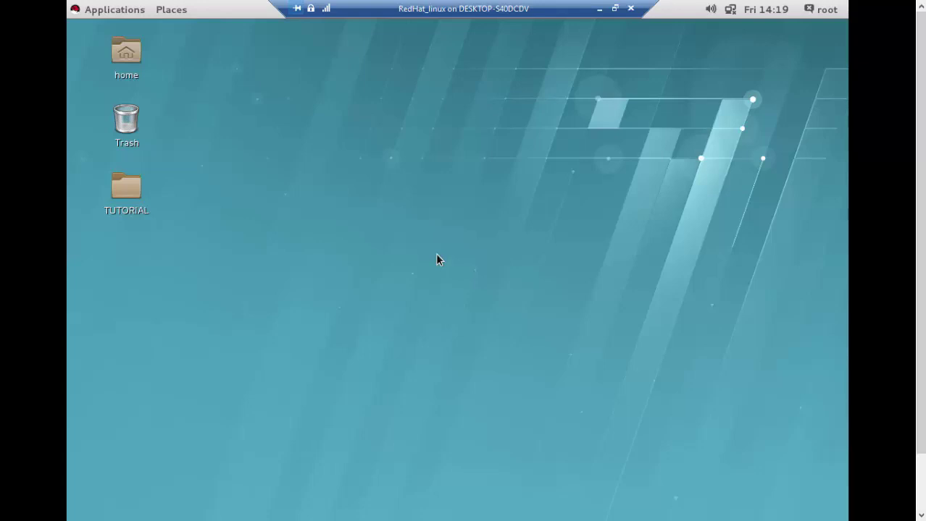
{"action": "right_click", "coordinate": [436, 260]}
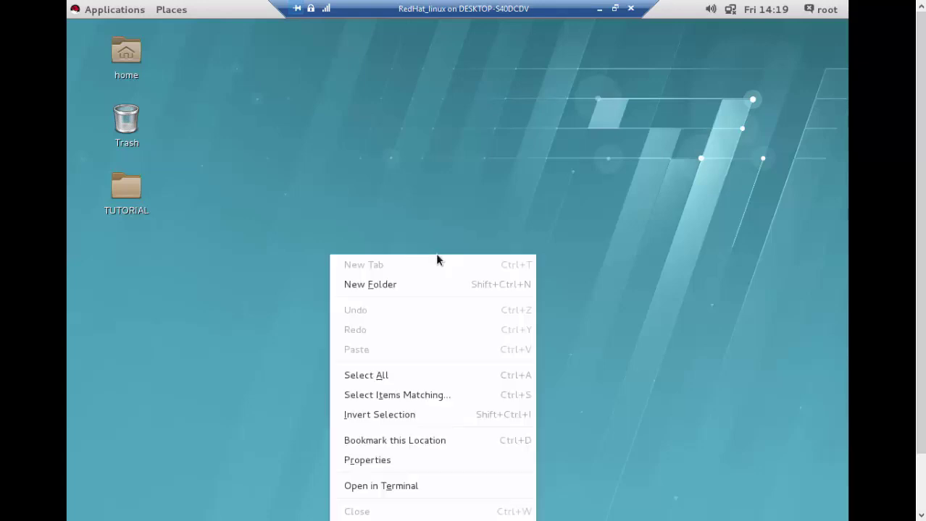